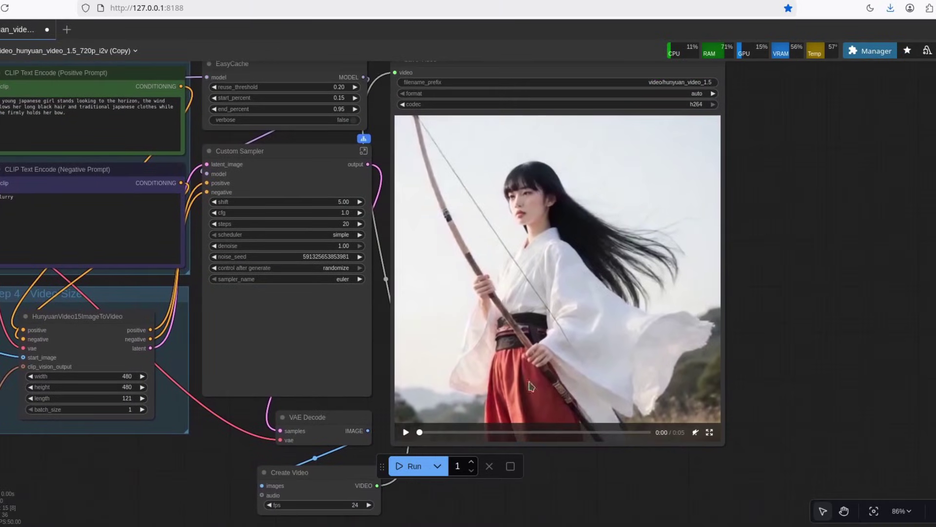
Play the generated archer girl video in the Save Video node's preview
left_click(406, 432)
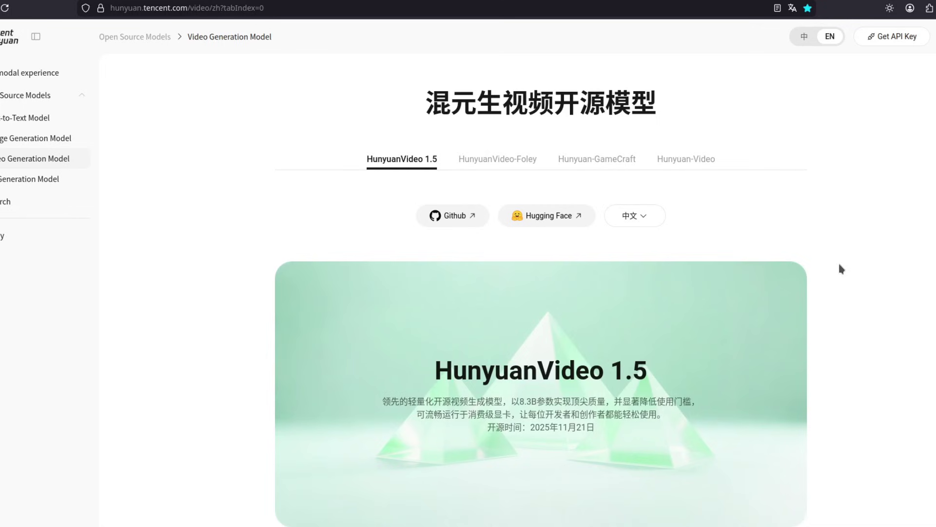
Scroll the HunyuanVideo 1.5 page to the examples and watch the crying woman video full screen
scroll(863, 266, "down", 5)
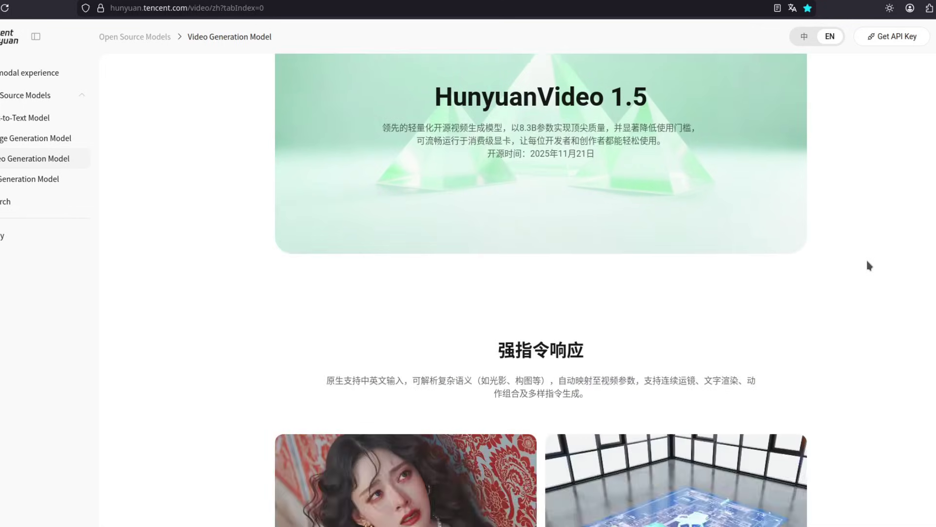
scroll(869, 266, "down", 2)
scroll(867, 266, "down", 2)
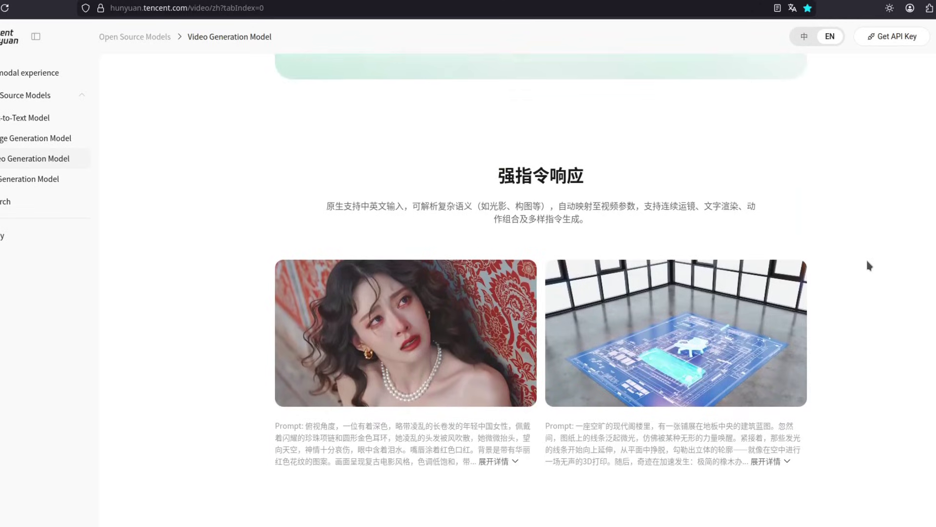
scroll(867, 266, "up", 6)
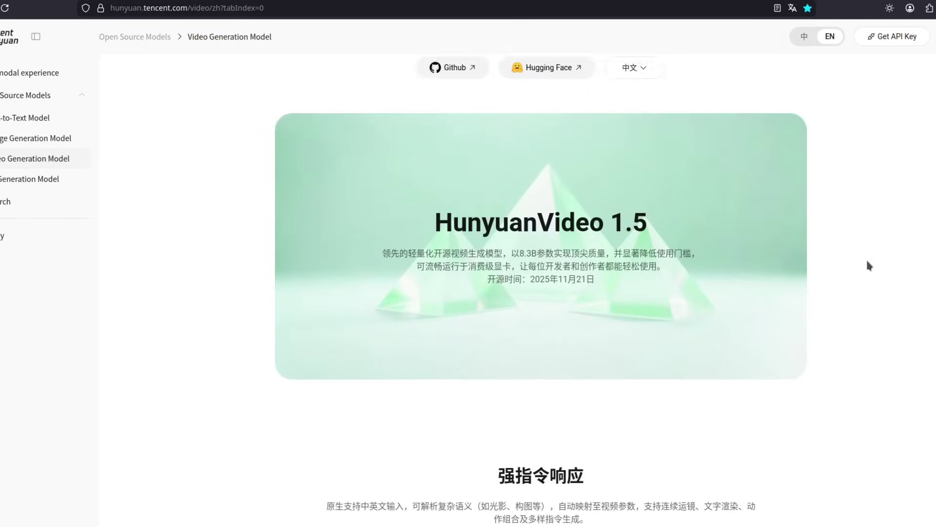
scroll(869, 266, "up", 3)
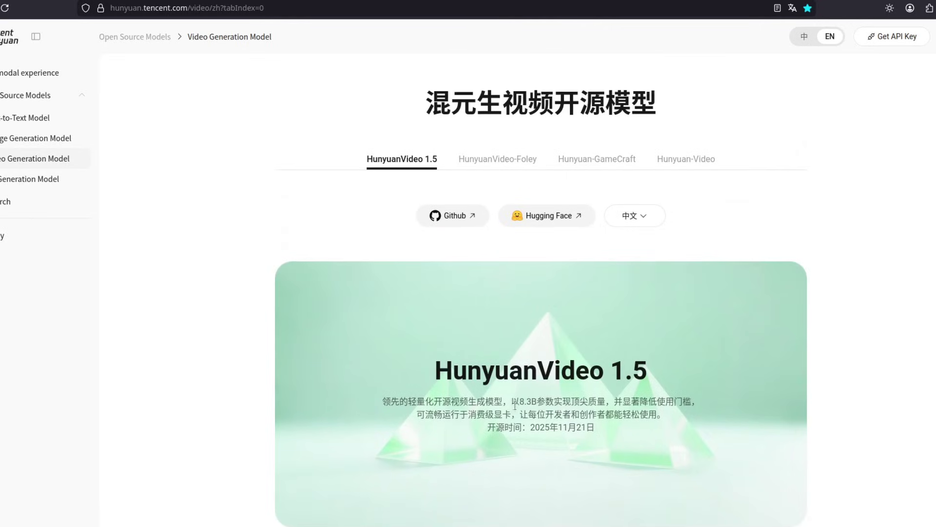
scroll(845, 361, "down", 3)
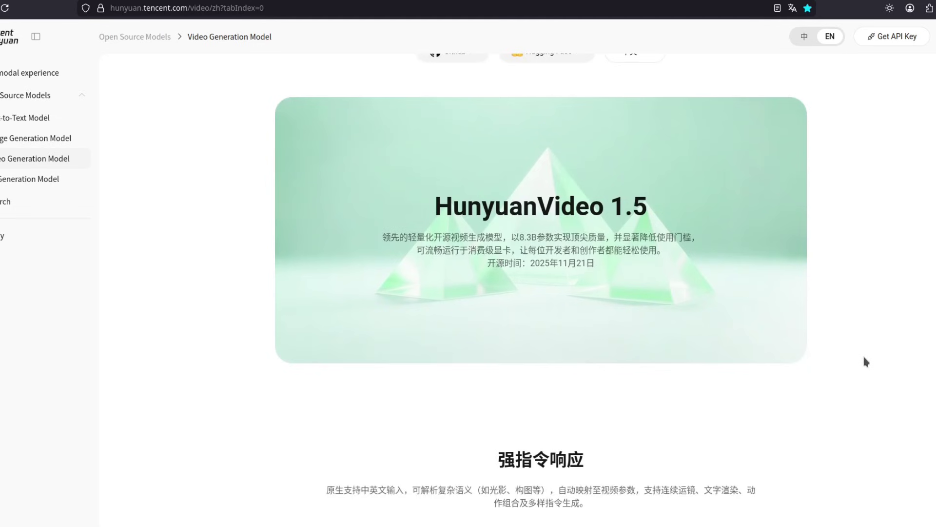
scroll(866, 361, "down", 6)
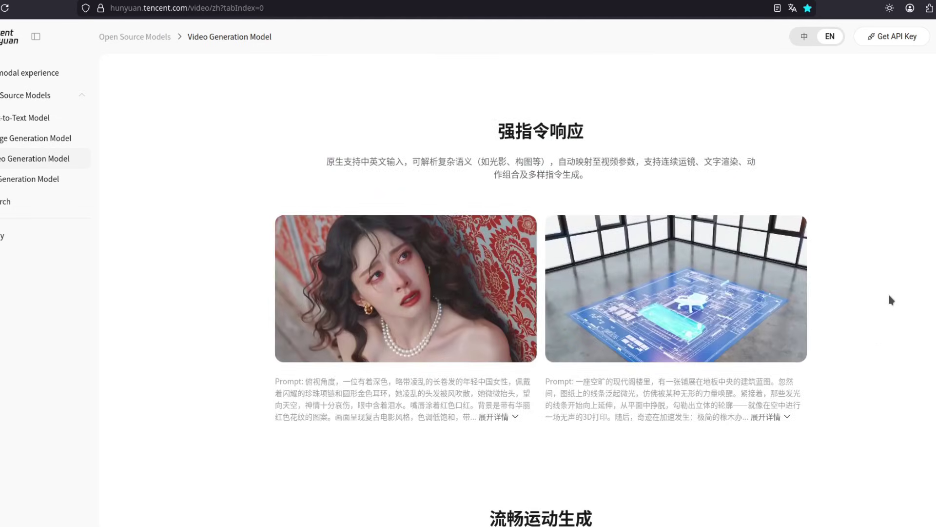
scroll(908, 293, "down", 2)
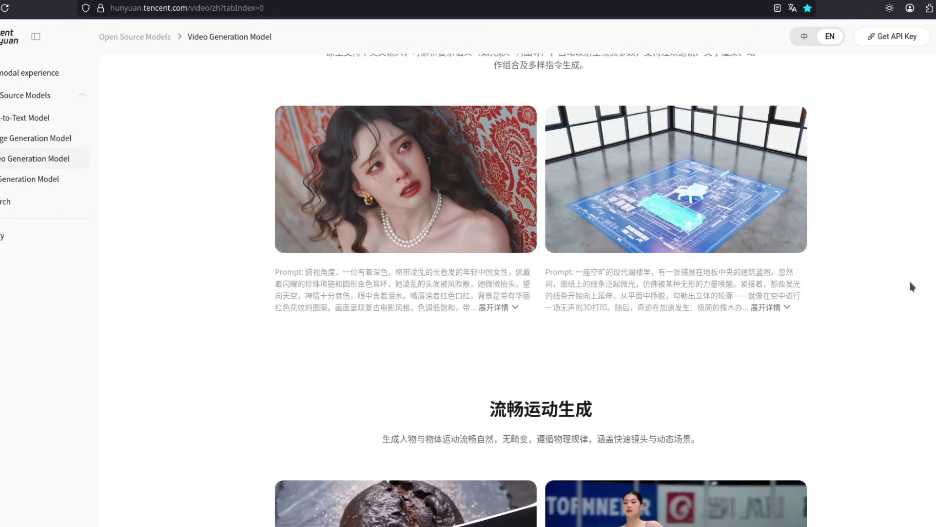
scroll(910, 285, "up", 2)
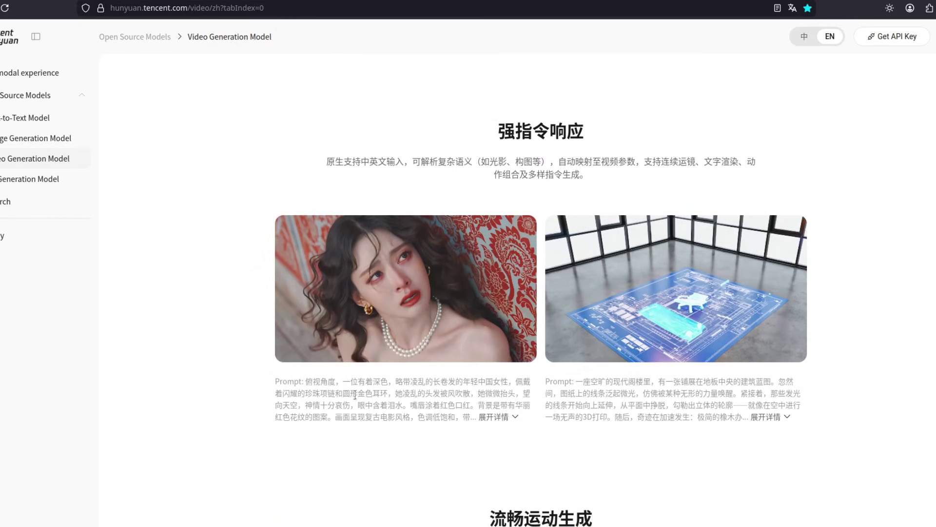
mouse_move(405, 179)
mouse_move(524, 351)
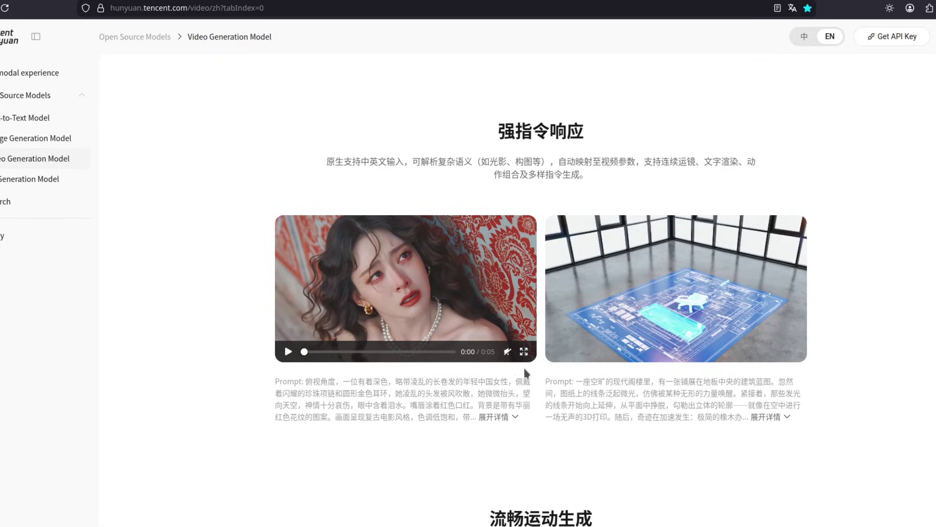
left_click(524, 352)
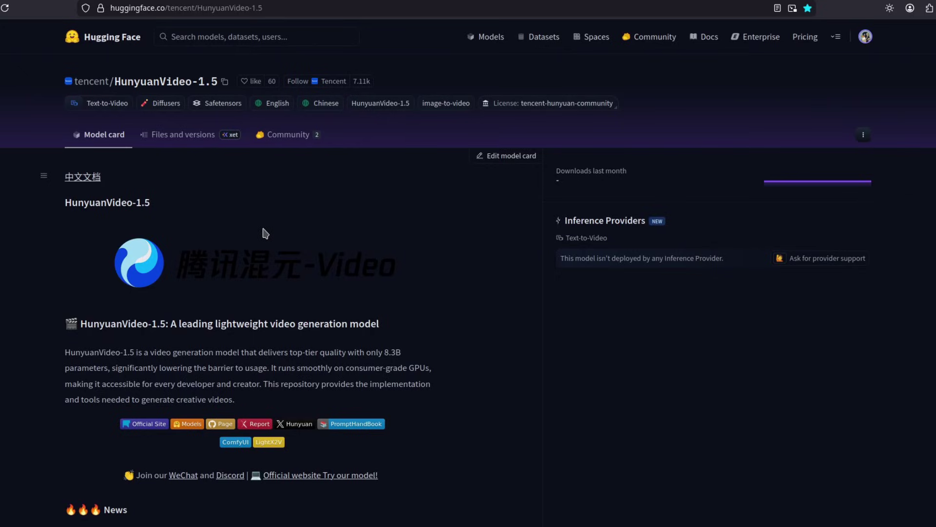
Browse the Comfy-Org repackaged page and the lightx2v Hy1.5-Quantized-Models fp8 file list, then return to ComfyUI
scroll(390, 257, "down", 3)
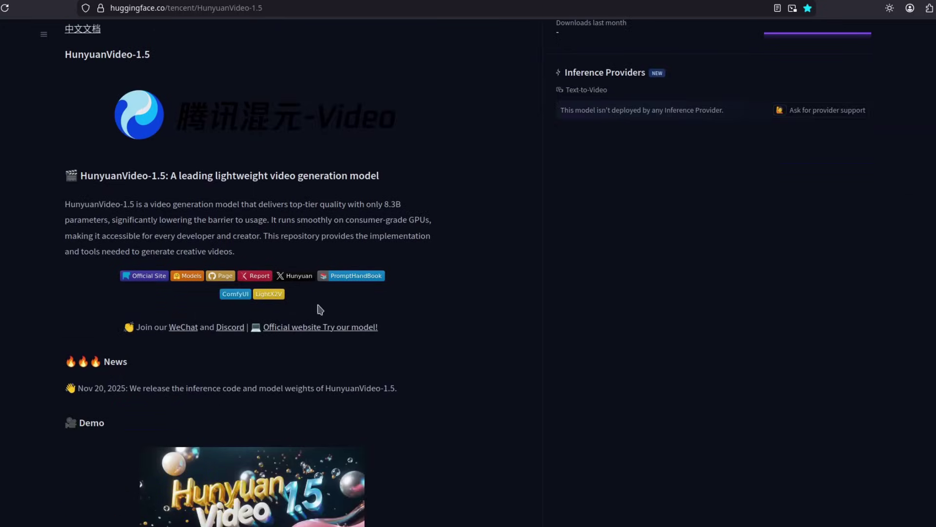
scroll(320, 309, "up", 3)
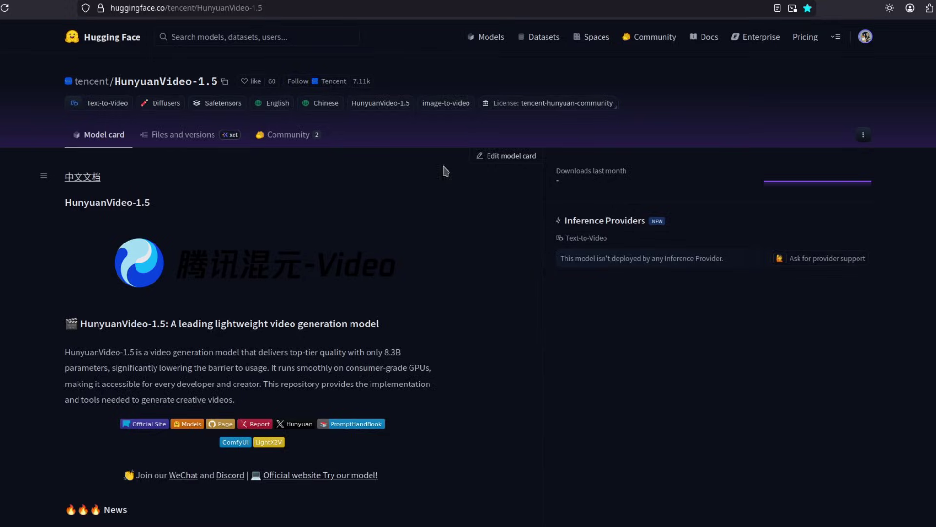
key("alt+Left")
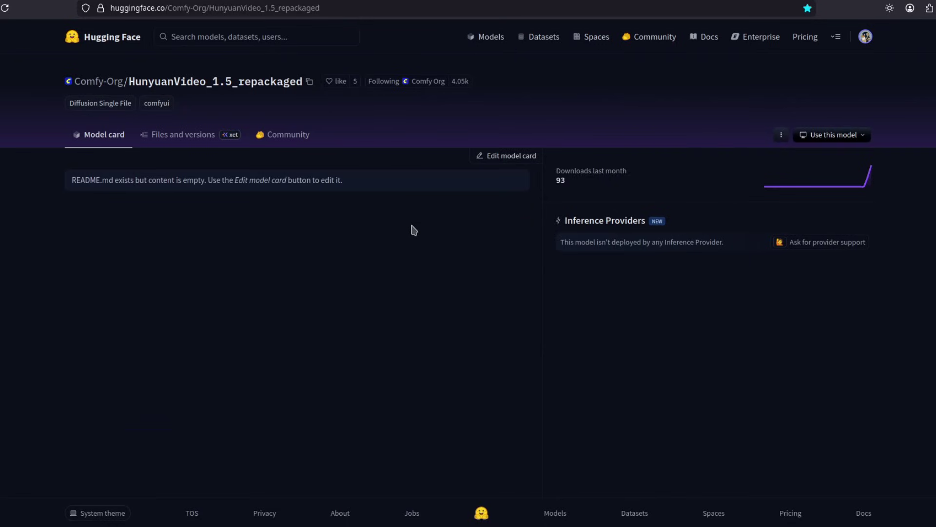
key("alt+Left")
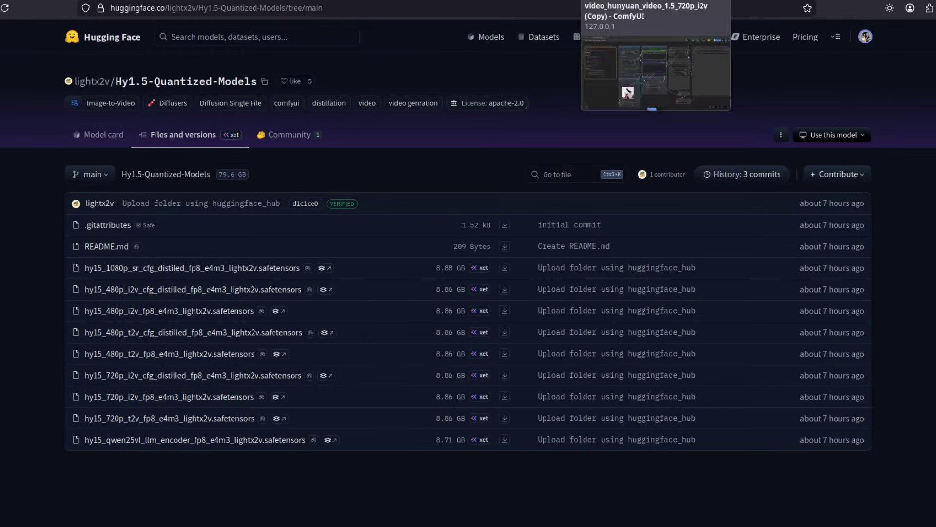
left_click(600, 34)
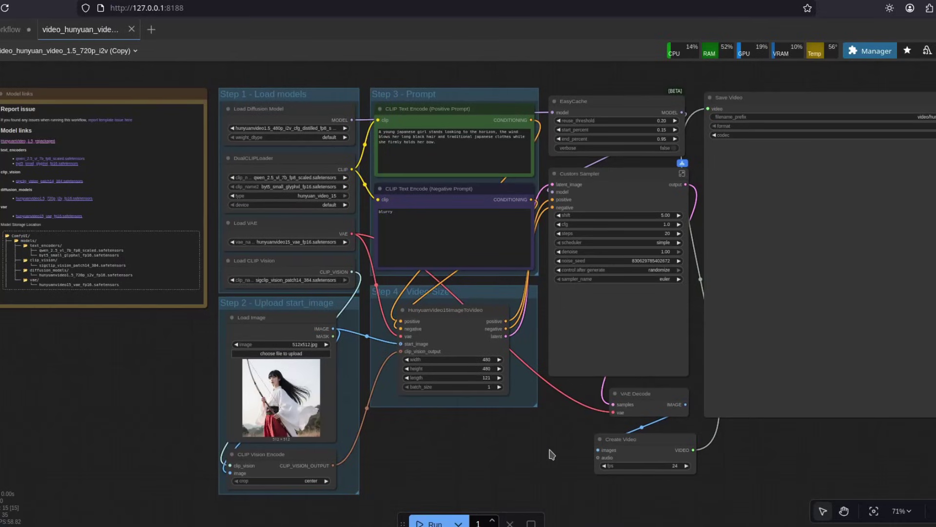
Pan and zoom over the whole workflow and the Model links note, then open the ComfyUI Manager
left_click_drag(551, 455, 512, 453)
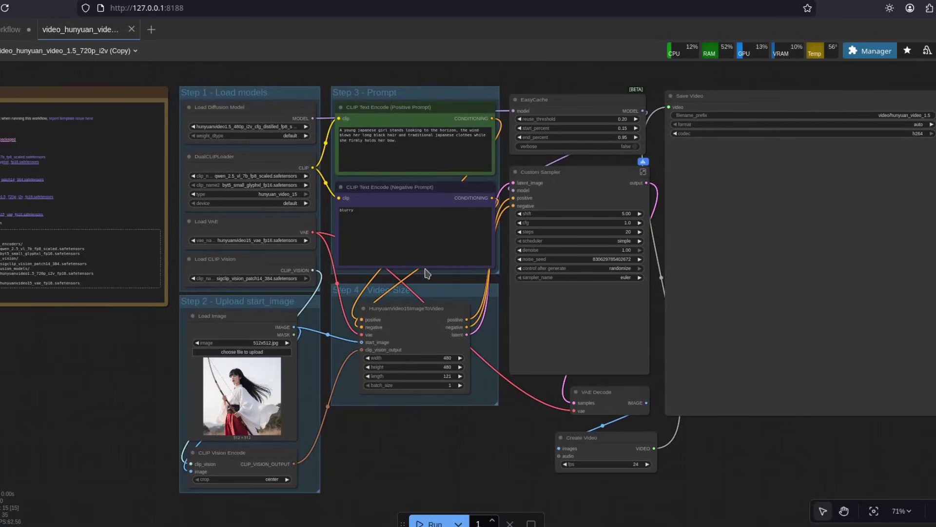
left_click_drag(460, 444, 555, 449)
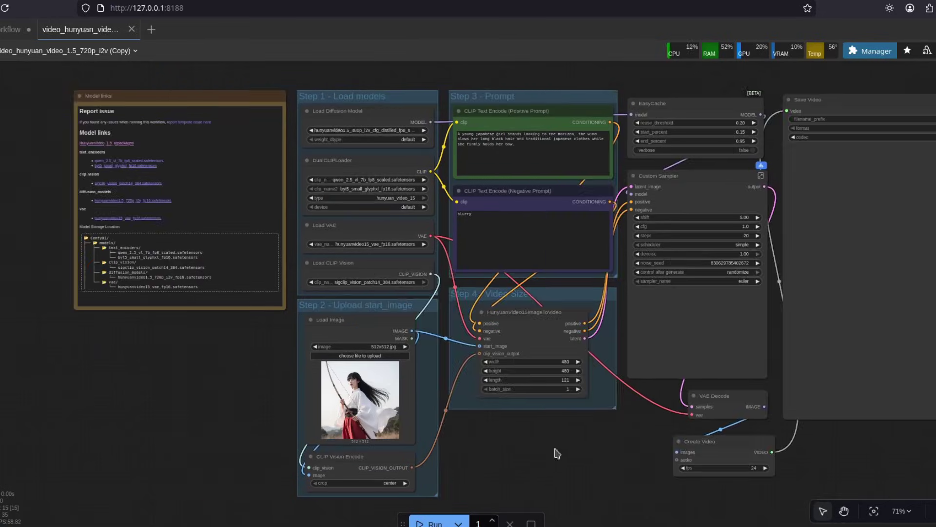
left_click_drag(180, 351, 249, 402)
scroll(248, 401, "up", 4)
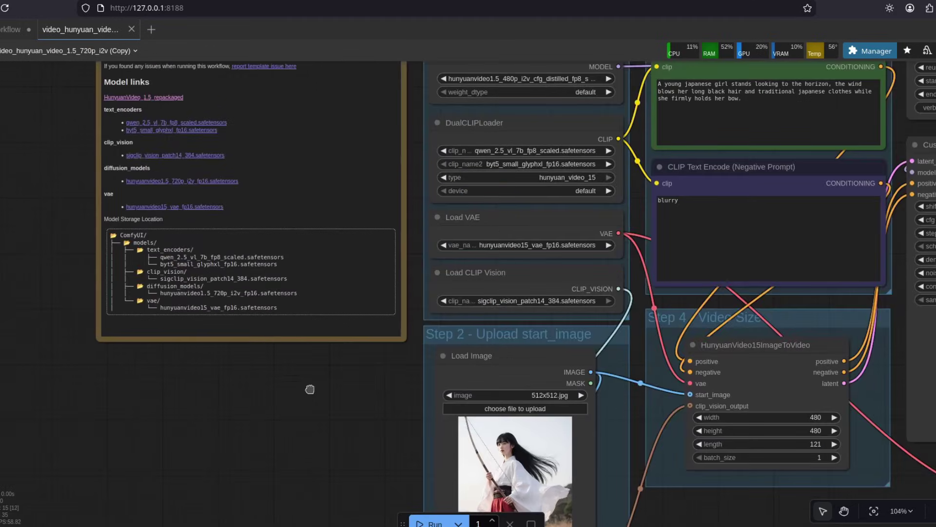
scroll(309, 389, "down", 3)
left_click_drag(326, 389, 189, 408)
left_click_drag(614, 509, 580, 461)
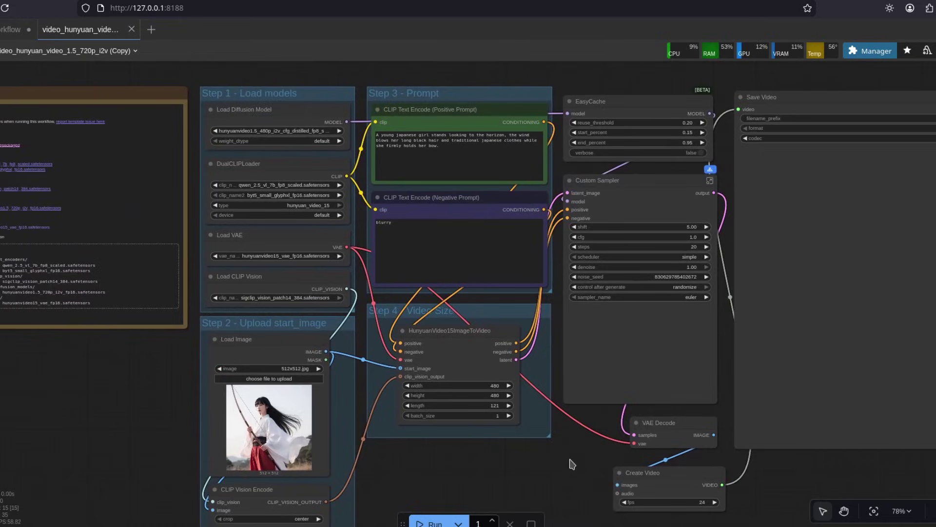
mouse_move(570, 463)
left_mouse_down()
mouse_move(544, 449)
mouse_move(533, 456)
mouse_move(547, 437)
left_mouse_up()
scroll(533, 457, "down", 1)
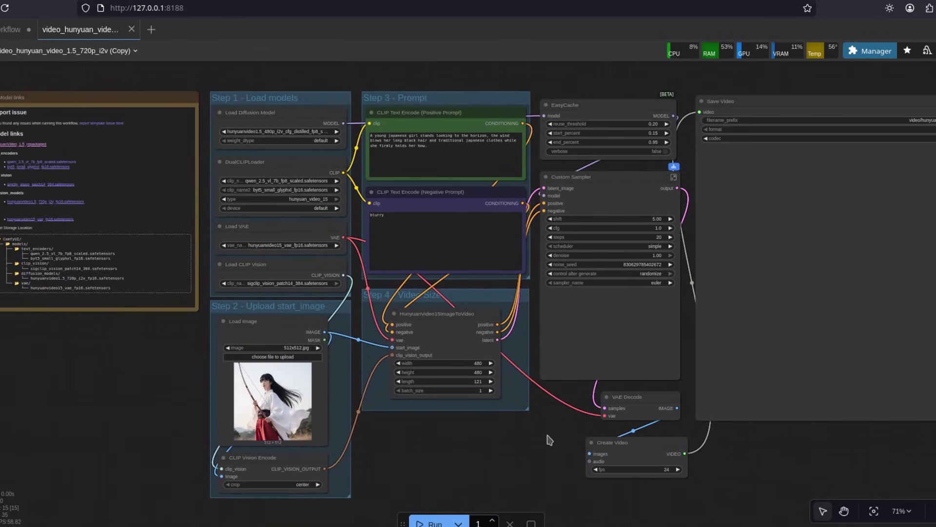
left_click(874, 50)
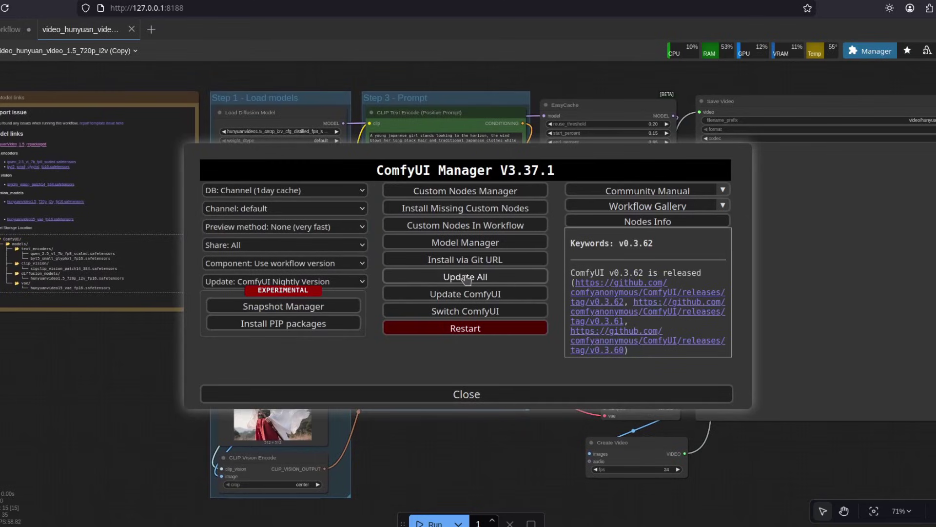
left_click(474, 395)
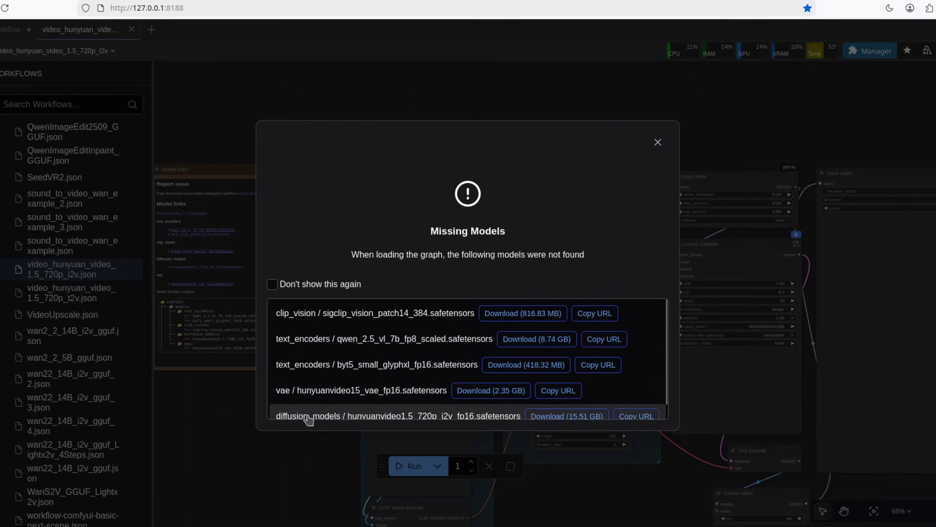
scroll(401, 416, "down", 1)
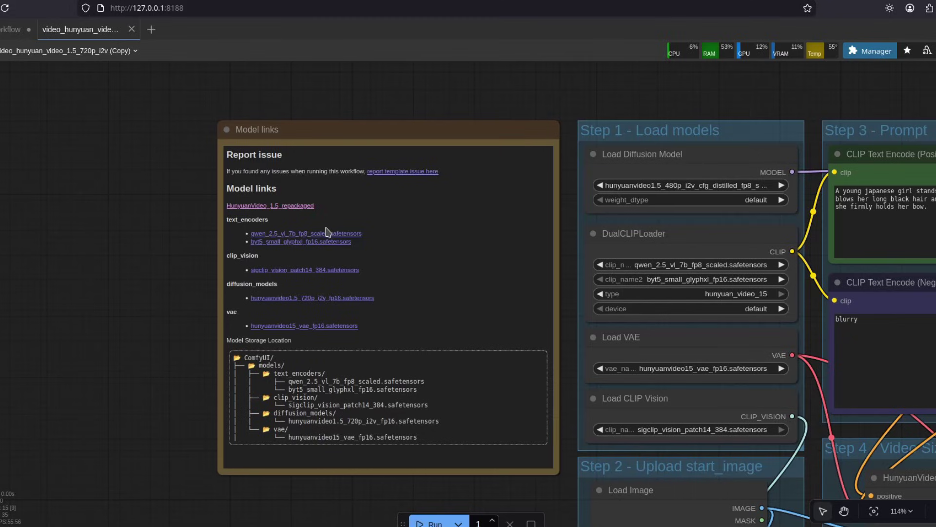
scroll(190, 251, "up", 2)
scroll(189, 251, "up", 3)
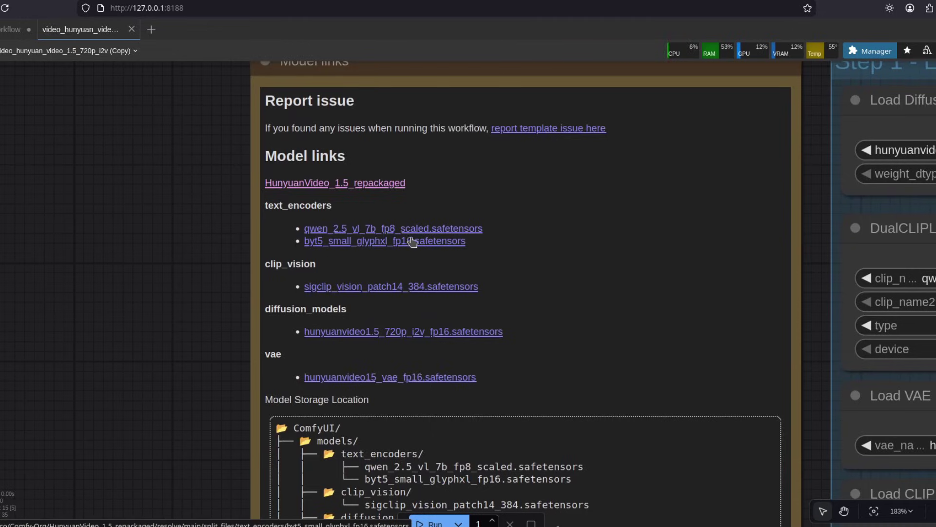
left_click_drag(212, 296, 169, 267)
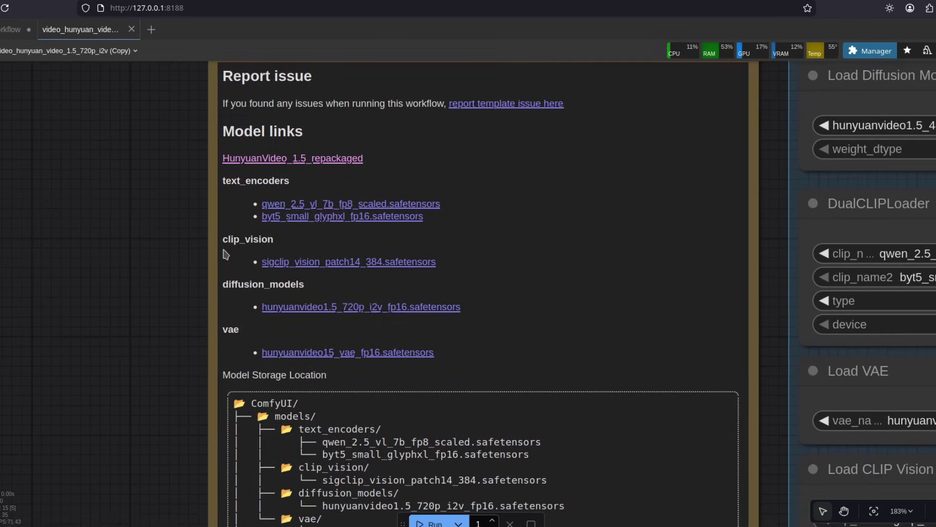
scroll(156, 249, "down", 1)
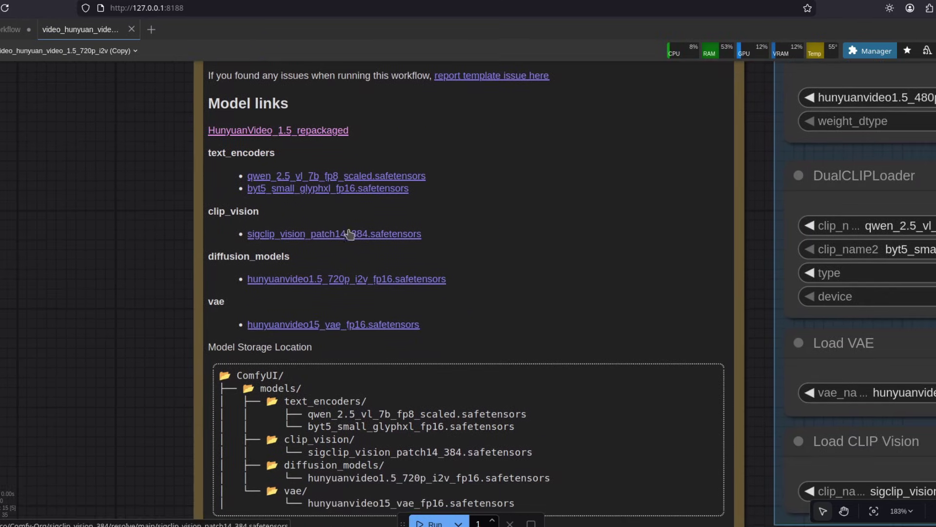
scroll(369, 226, "down", 2)
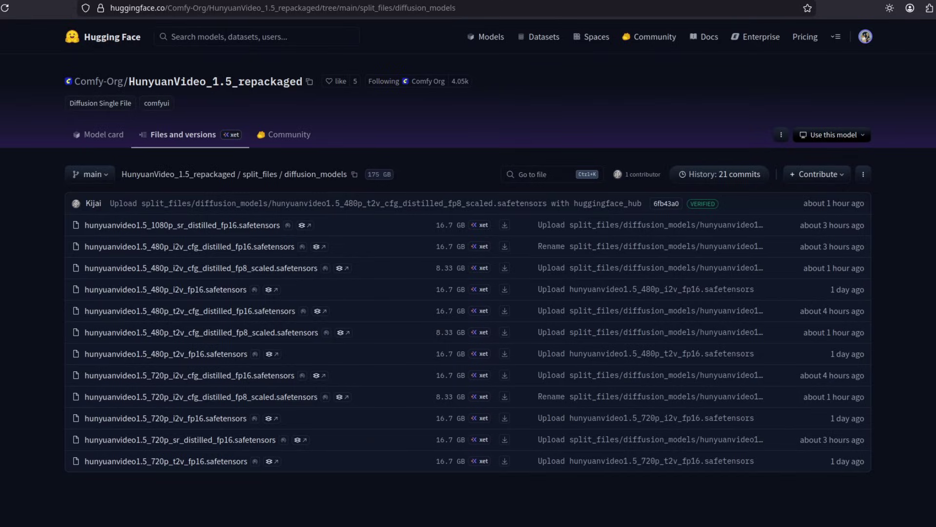
key("ctrl+Tab")
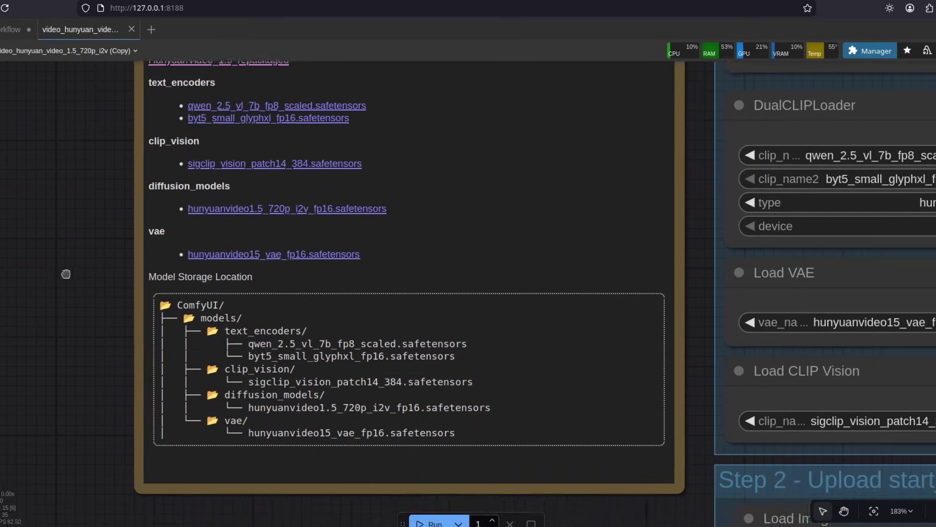
scroll(221, 252, "down", 2)
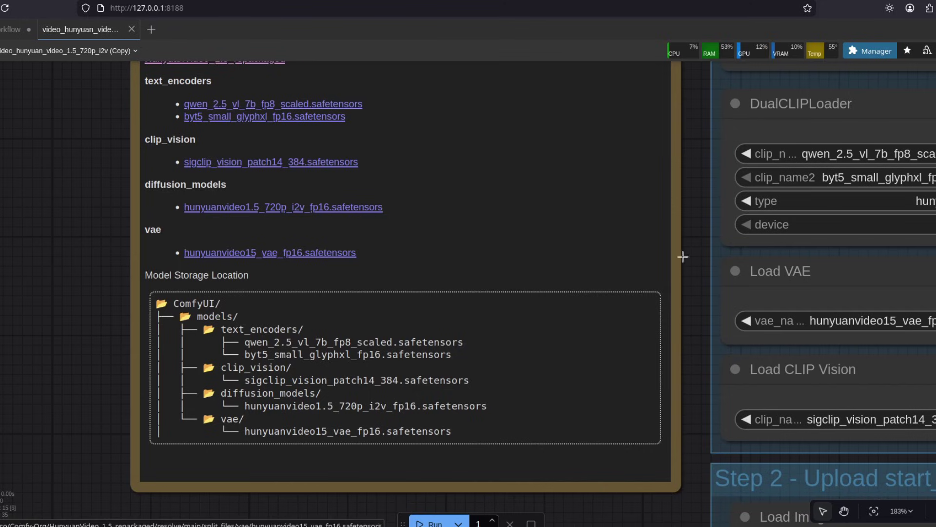
scroll(687, 256, "up", 2)
scroll(217, 295, "down", 5)
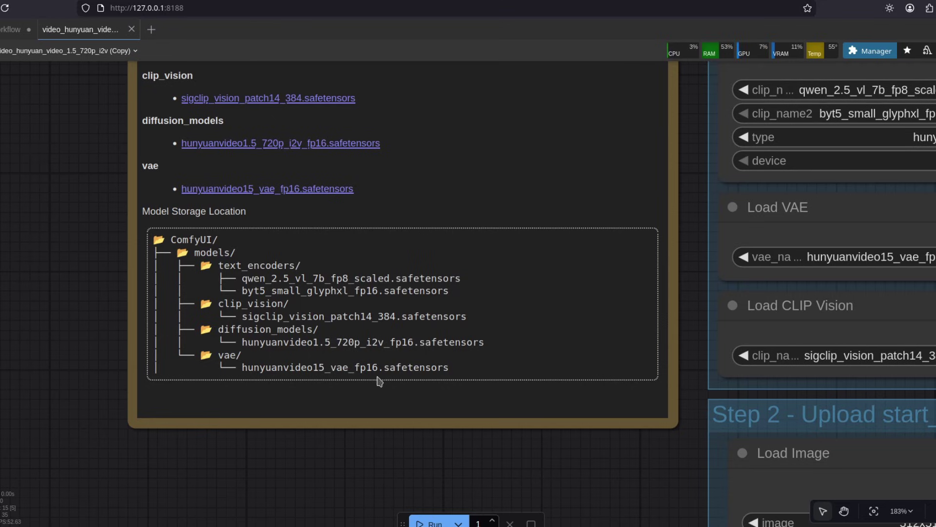
scroll(626, 479, "down", 4)
left_click_drag(626, 479, 207, 390)
scroll(207, 390, "down", 7)
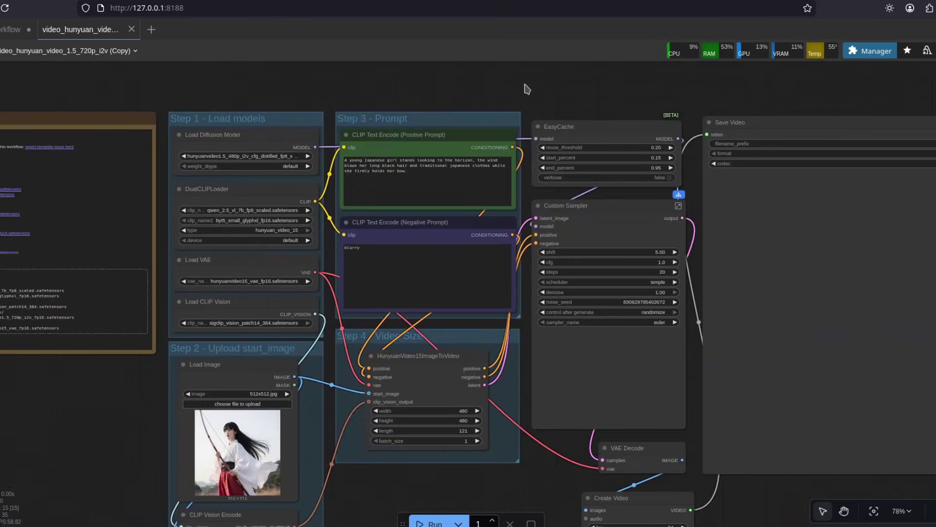
mouse_move(532, 92)
left_mouse_down()
mouse_move(548, 80)
mouse_move(607, 76)
left_mouse_up()
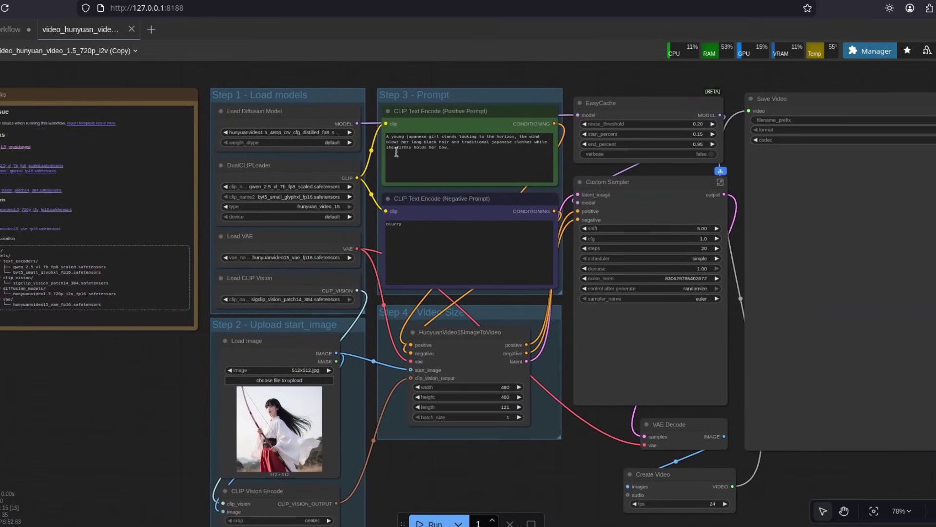
scroll(397, 152, "up", 5)
scroll(396, 152, "up", 3)
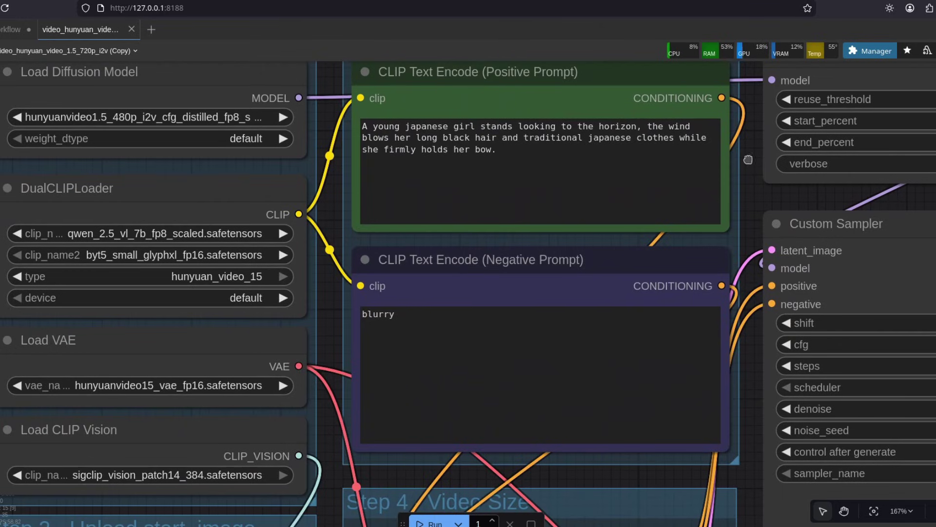
left_click_drag(748, 160, 747, 180)
scroll(747, 180, "down", 3)
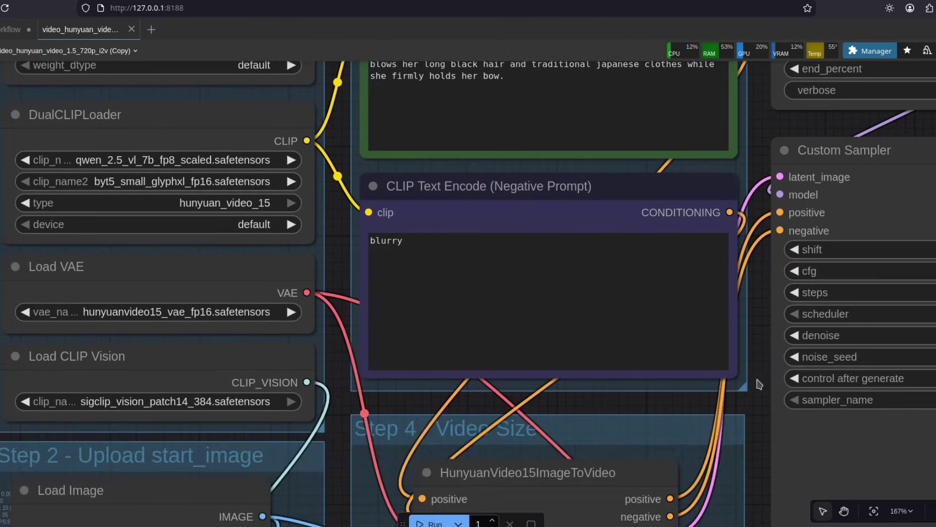
scroll(489, 446, "down", 6)
scroll(489, 446, "down", 2)
scroll(489, 446, "left", 3)
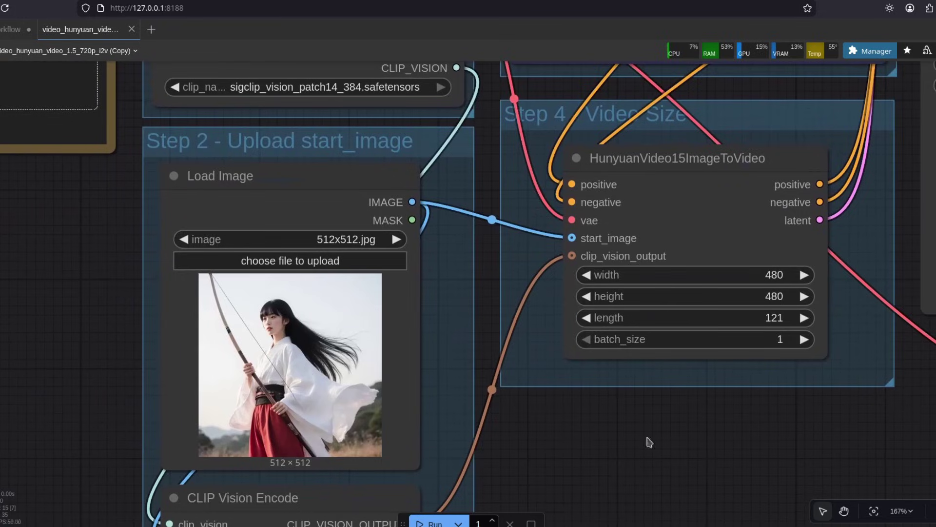
scroll(648, 441, "down", 1)
scroll(876, 248, "left", 1)
scroll(734, 336, "down", 2)
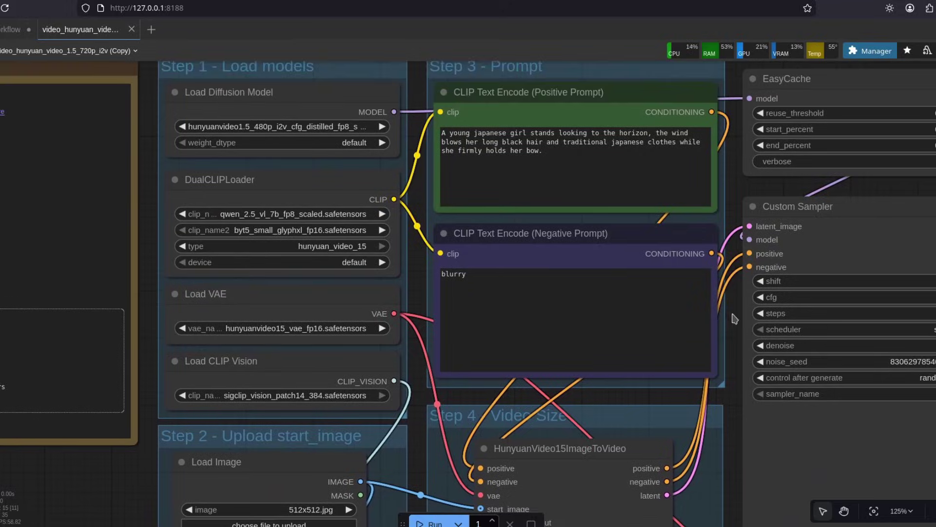
scroll(467, 203, "up", 2)
scroll(466, 203, "up", 4)
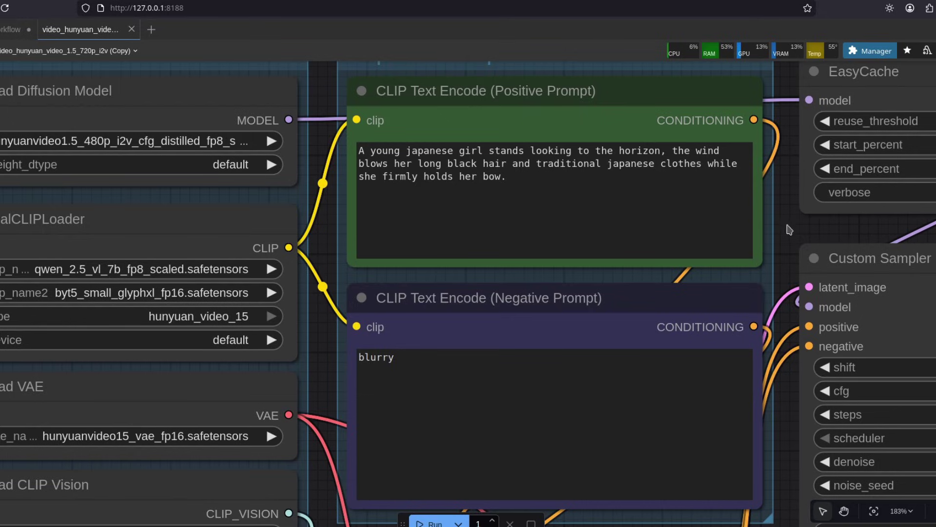
scroll(790, 219, "down", 4)
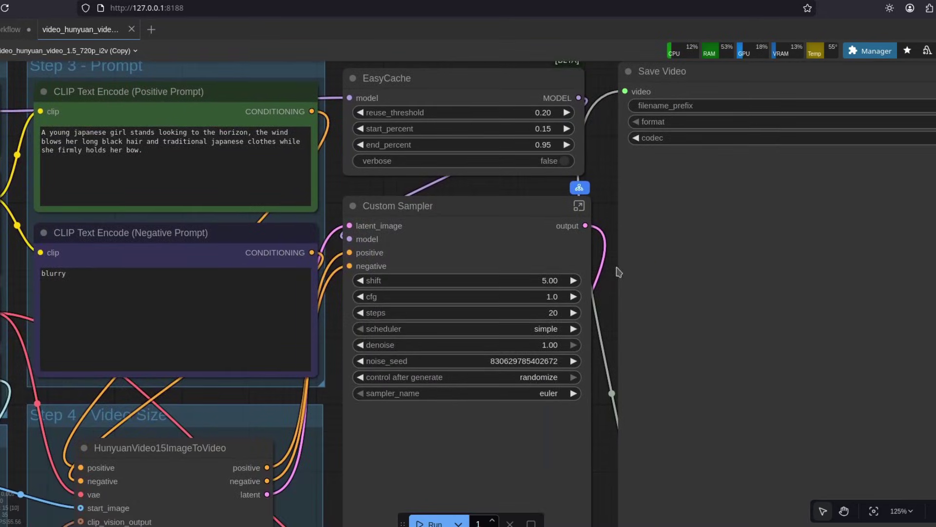
Inspect the Custom Sampler settings: shift 5.00, cfg 1.0, steps 20, simple, euler
scroll(541, 280, "up", 3)
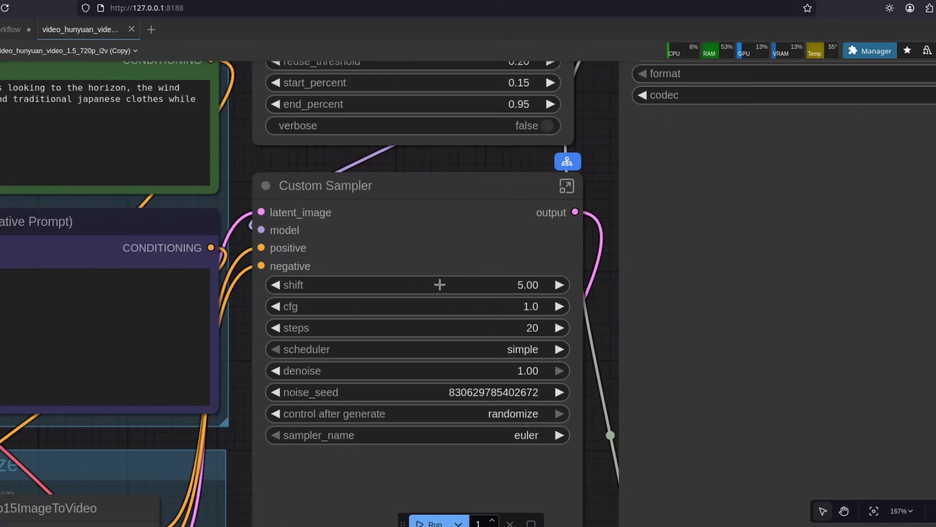
scroll(684, 163, "down", 3)
scroll(684, 163, "left", 3)
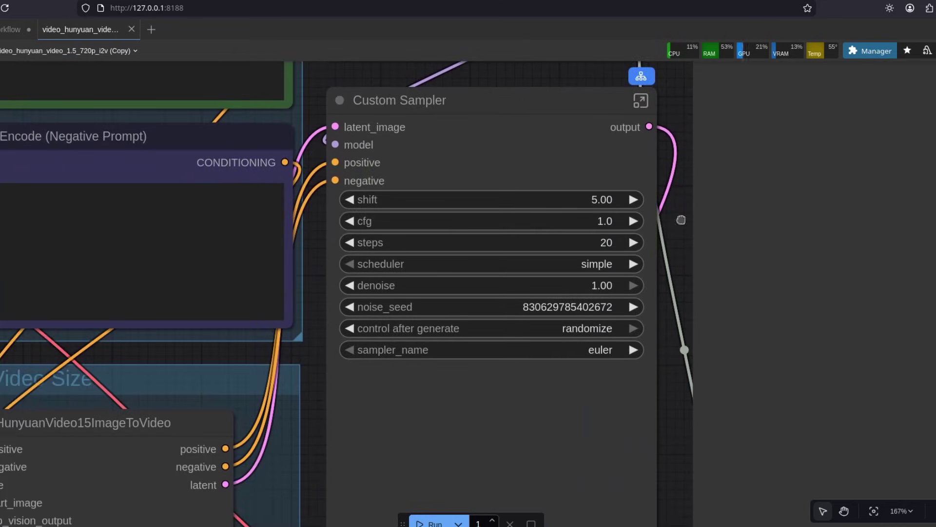
scroll(491, 259, "up", 5)
scroll(491, 258, "left", 10)
scroll(204, 234, "left", 7)
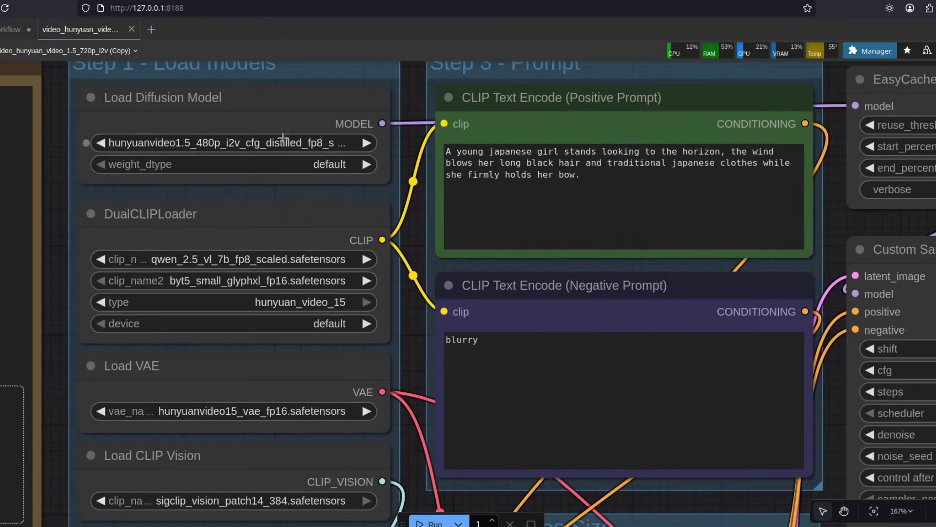
scroll(395, 229, "right", 13)
scroll(395, 229, "down", 2)
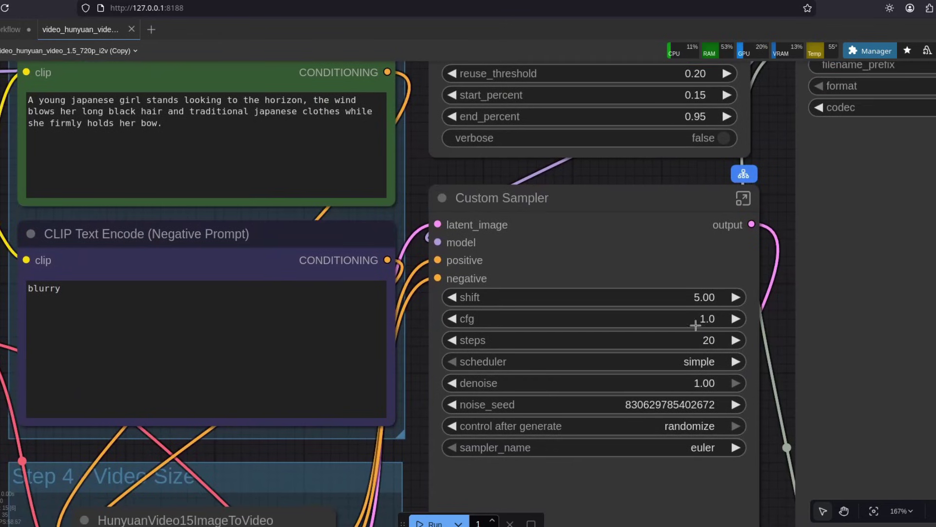
scroll(785, 326, "right", 4)
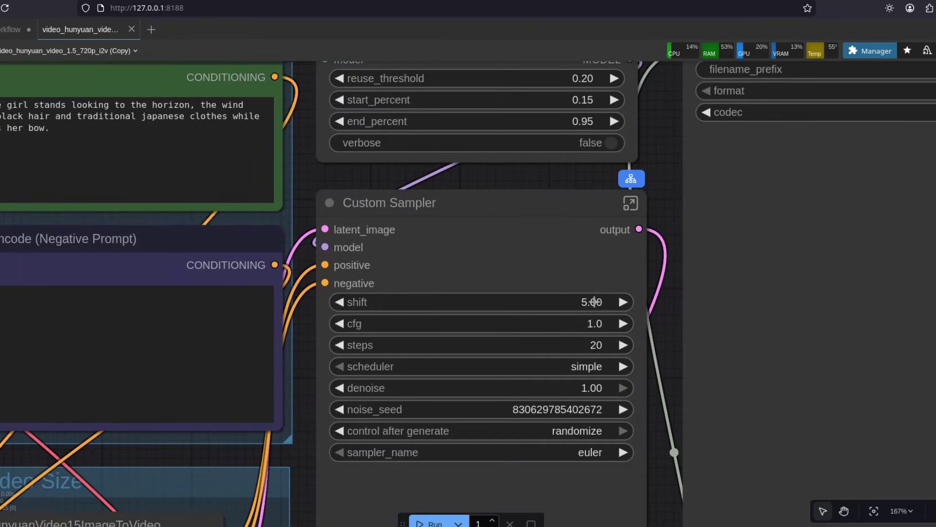
scroll(585, 297, "down", 3)
scroll(575, 287, "right", 1)
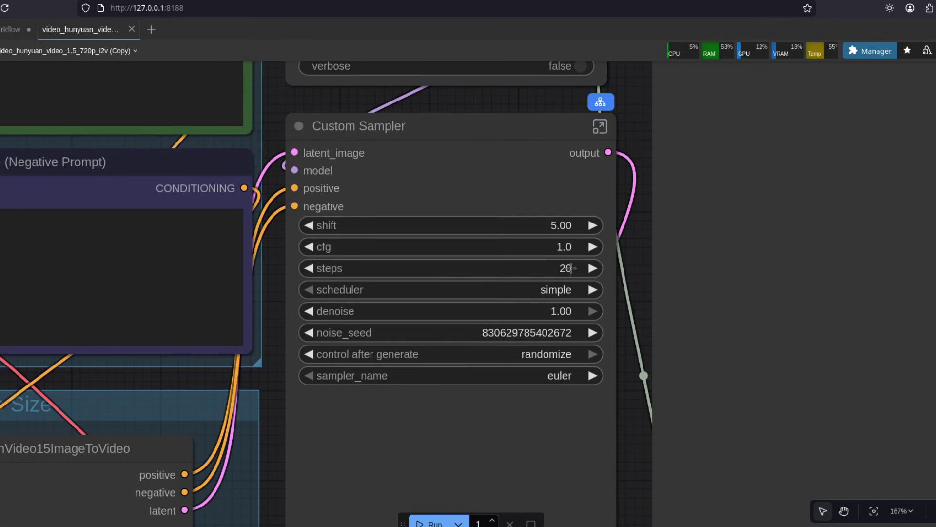
Bring the VAE Decode node and the sampler and output nodes into view
scroll(575, 264, "down", 1)
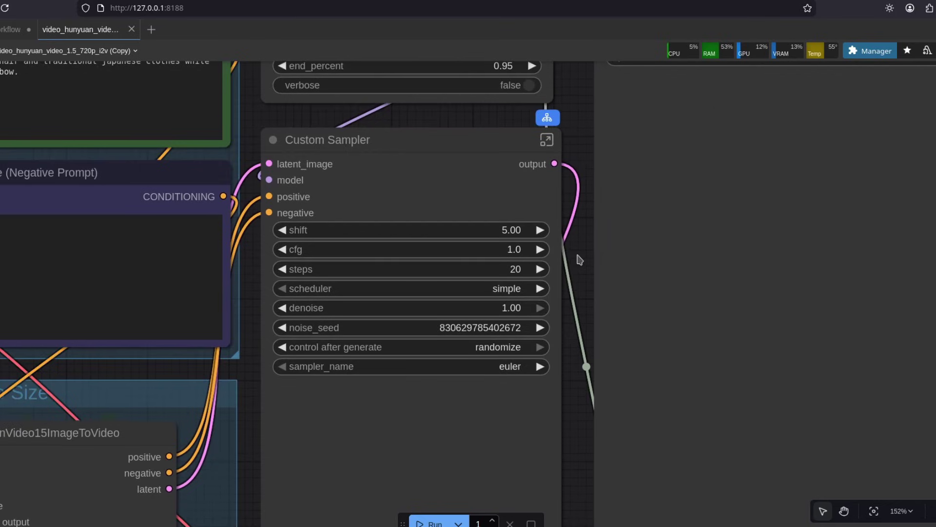
scroll(579, 259, "down", 2)
scroll(513, 308, "down", 2)
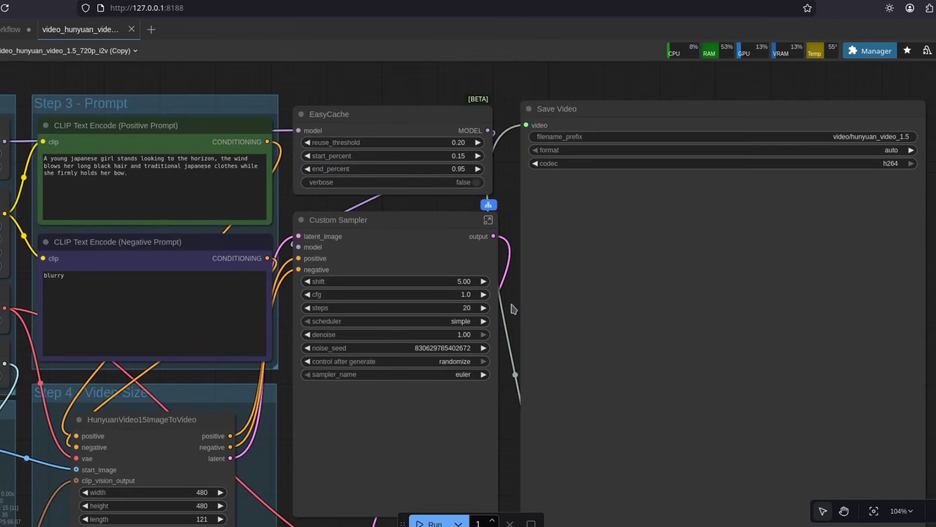
mouse_move(513, 308)
left_mouse_down()
mouse_move(497, 274)
mouse_move(472, 266)
left_mouse_up()
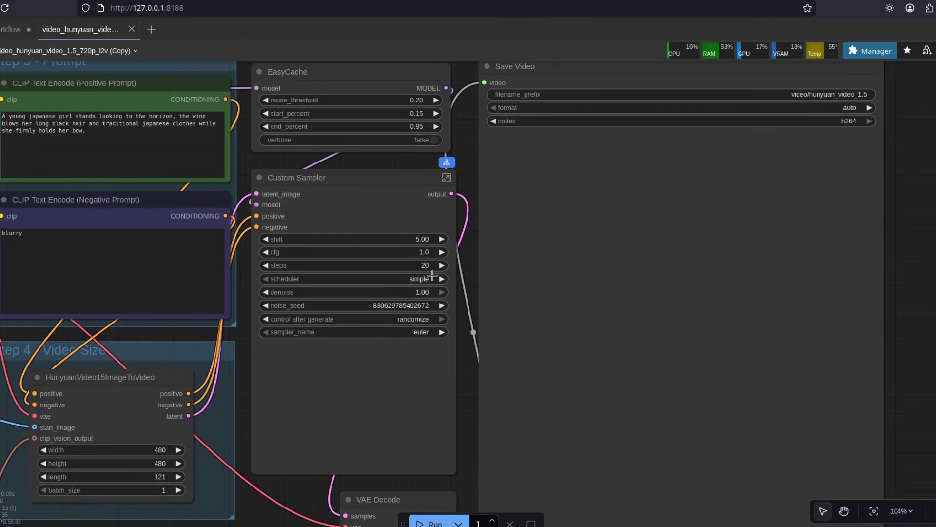
scroll(467, 271, "down", 1)
scroll(442, 269, "down", 2)
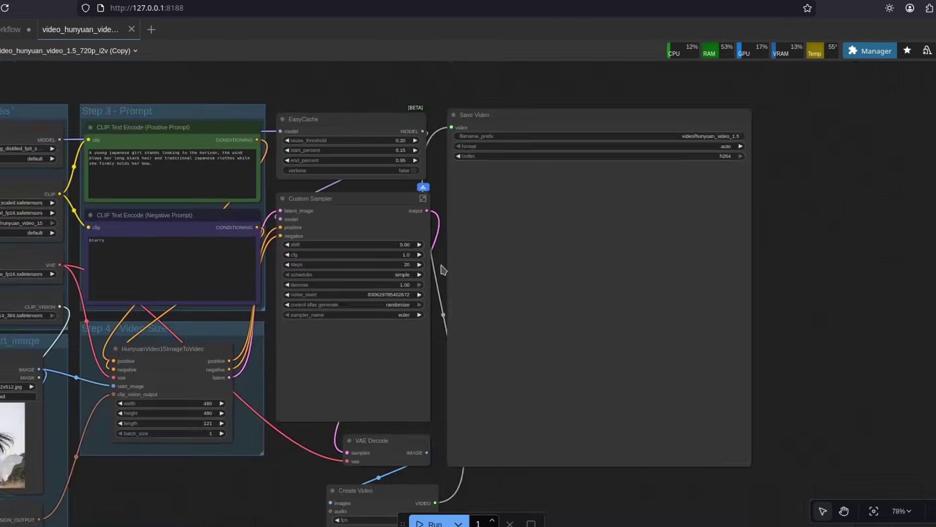
left_click_drag(443, 270, 516, 237)
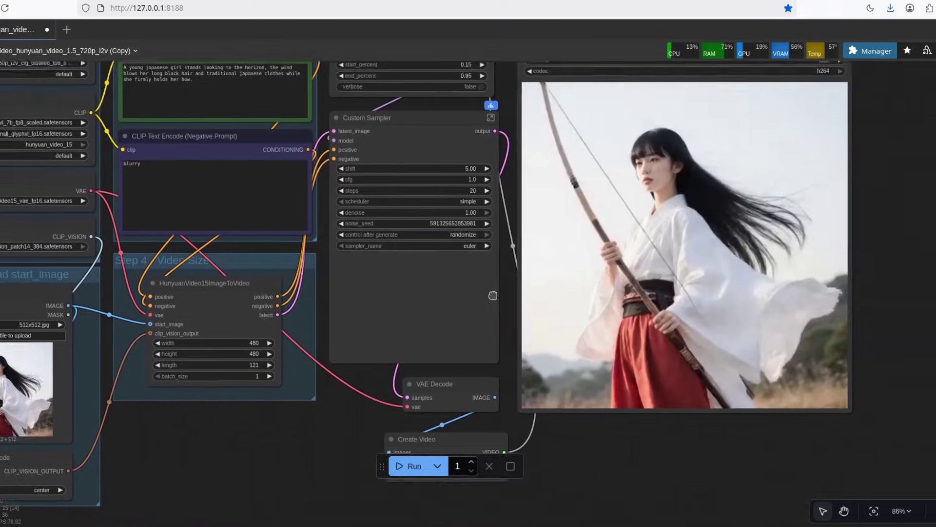
Play the five-second archer girl clip in the Save Video preview, then pan to view the workflow
left_click_drag(493, 295, 365, 328)
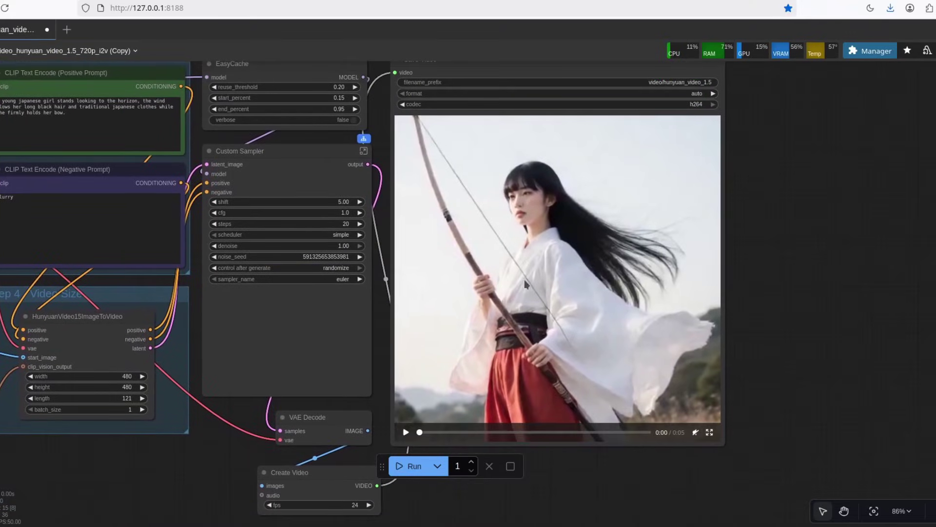
left_click(406, 433)
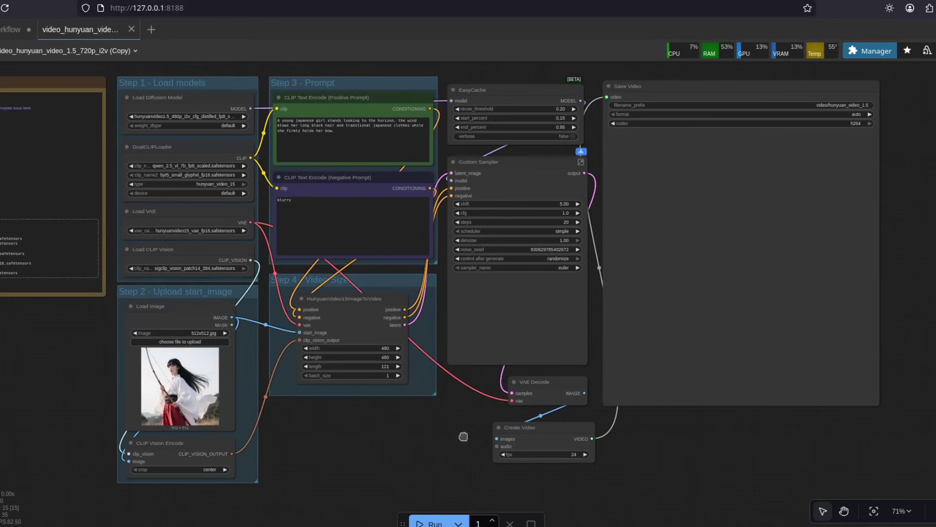
left_click_drag(455, 439, 471, 438)
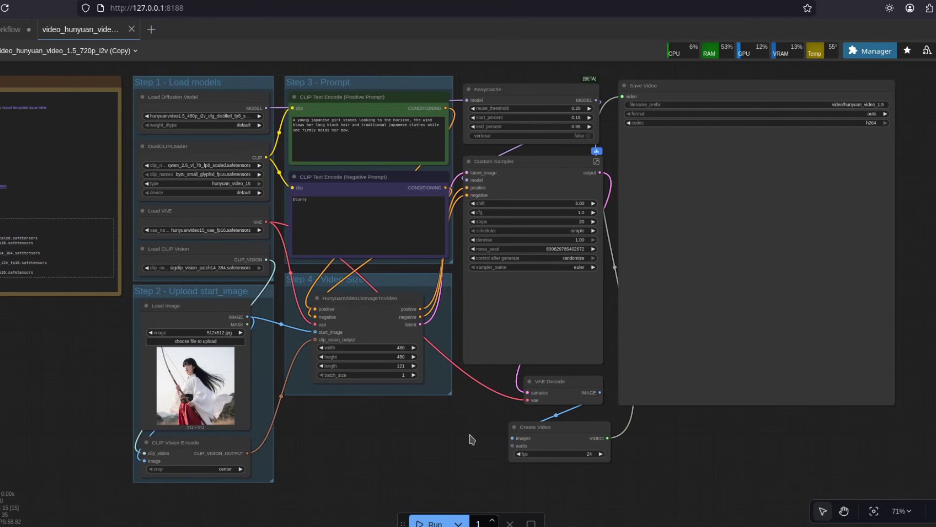
scroll(472, 440, "up", 1)
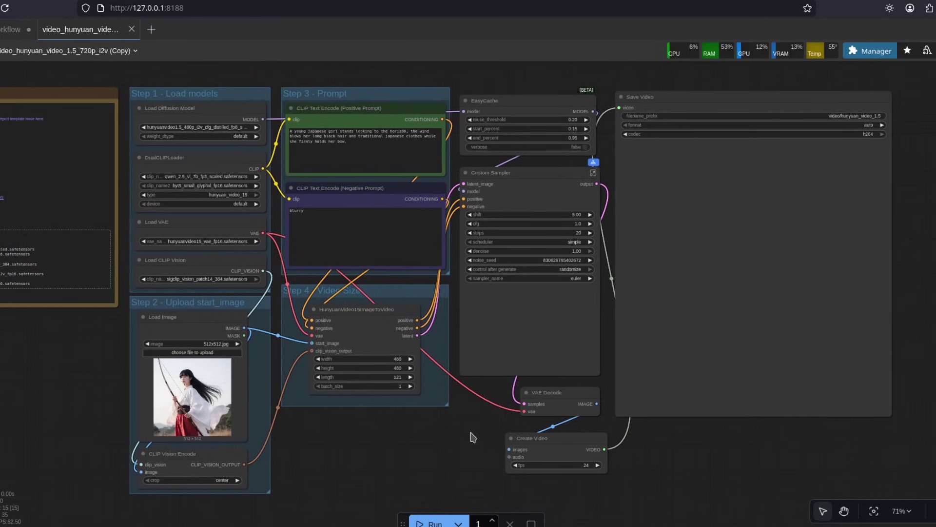
scroll(472, 427, "right", 1)
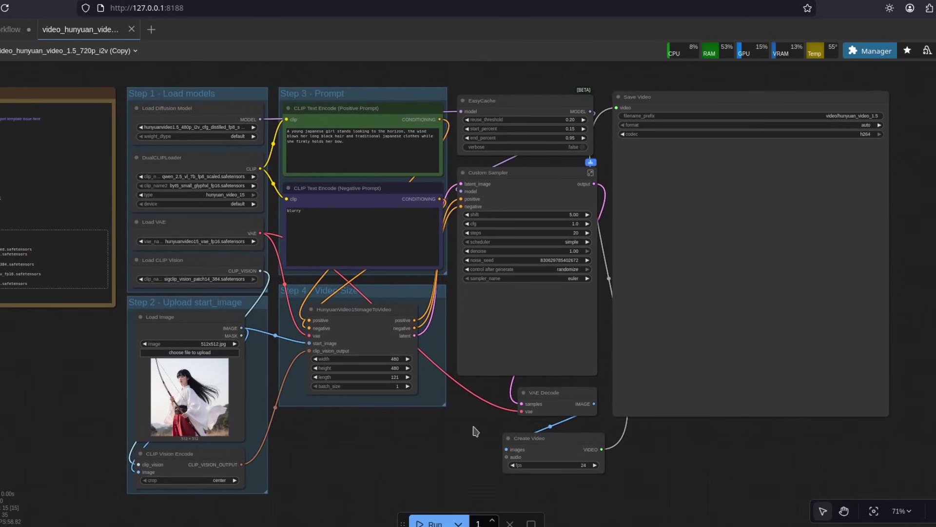